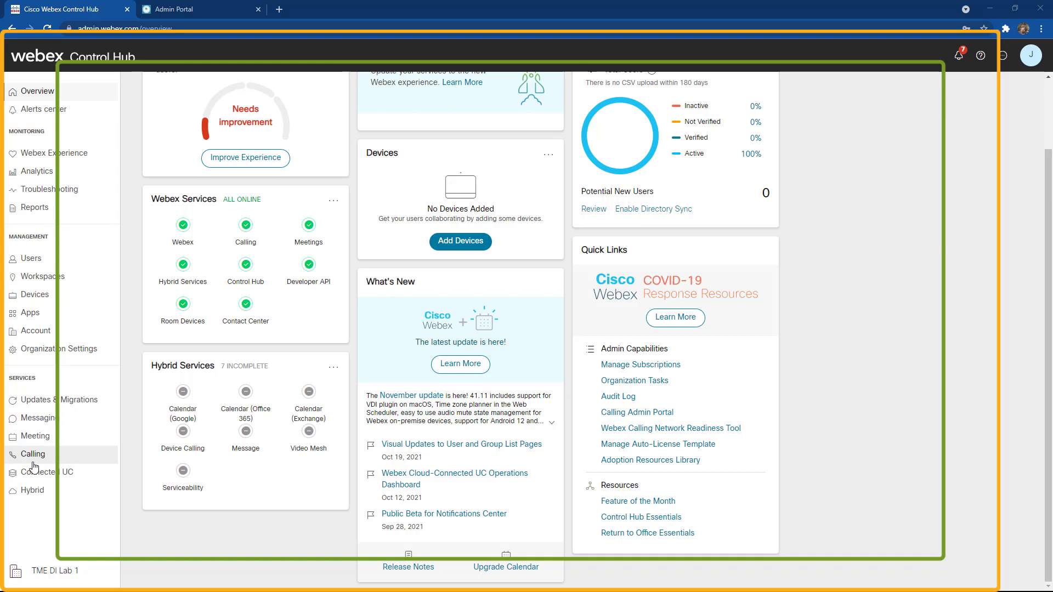
# - Go to Calling's Service Settings tab and close the settings loading error notice
pyautogui.click(33, 463)
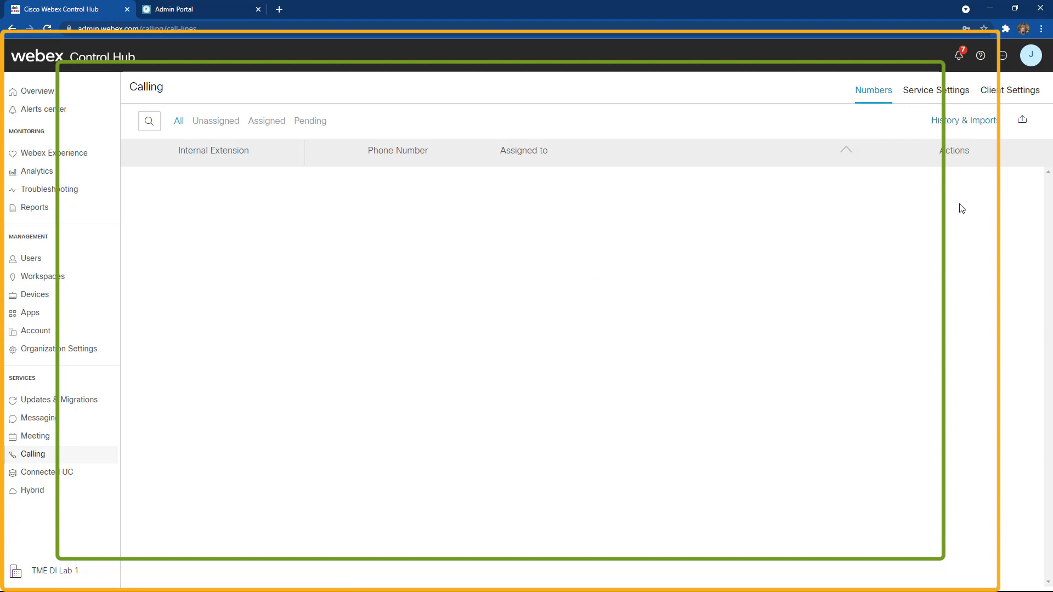
pyautogui.click(926, 97)
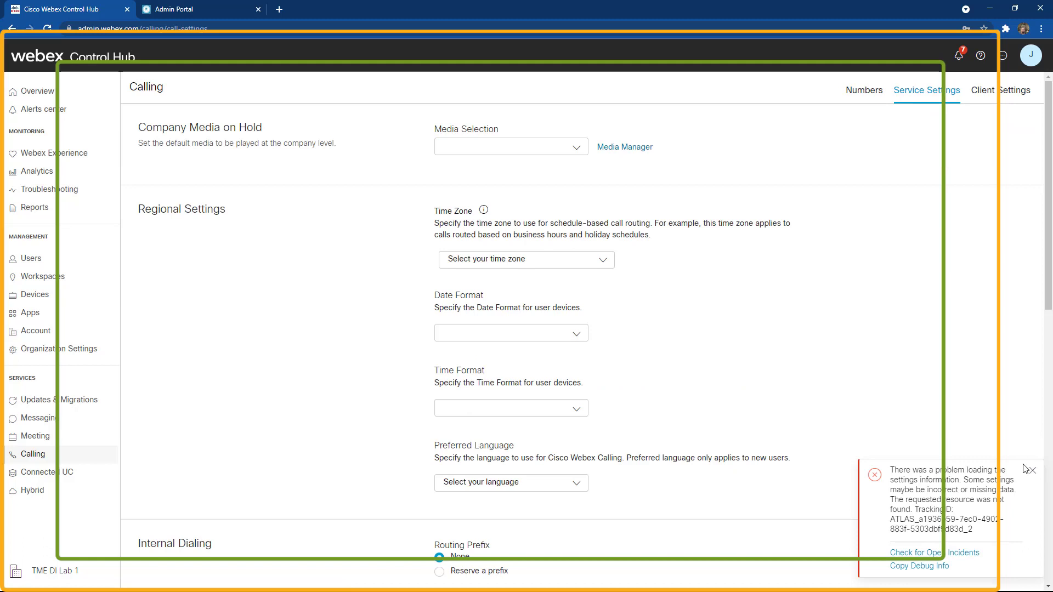
pyautogui.click(1033, 471)
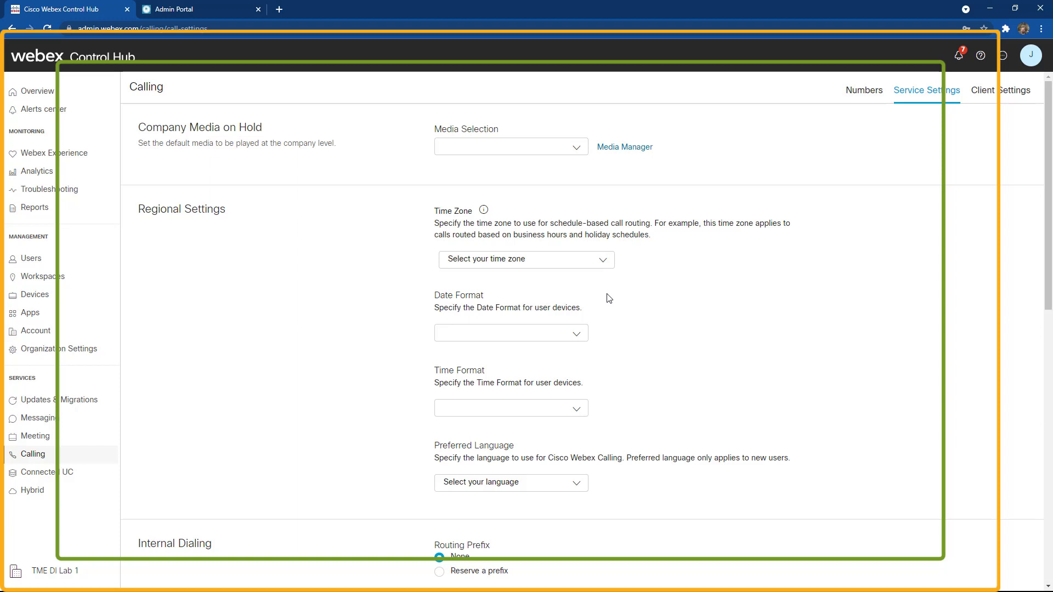
# - Set company music on hold to System Default and time zone to America/Los Angeles
pyautogui.click(574, 152)
pyautogui.click(557, 179)
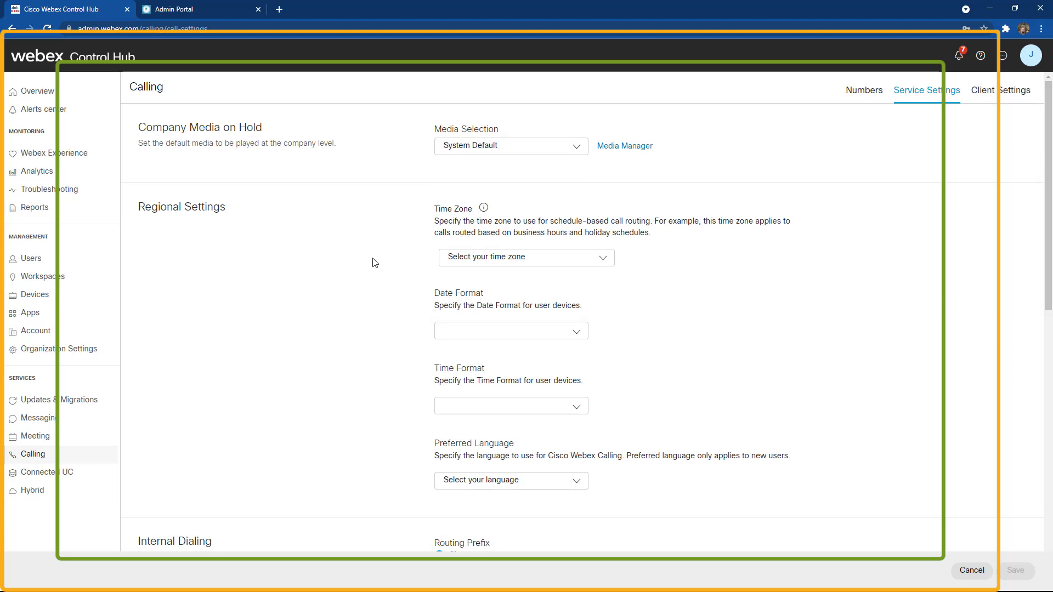
pyautogui.scroll(-1, 387, 255)
pyautogui.click(560, 205)
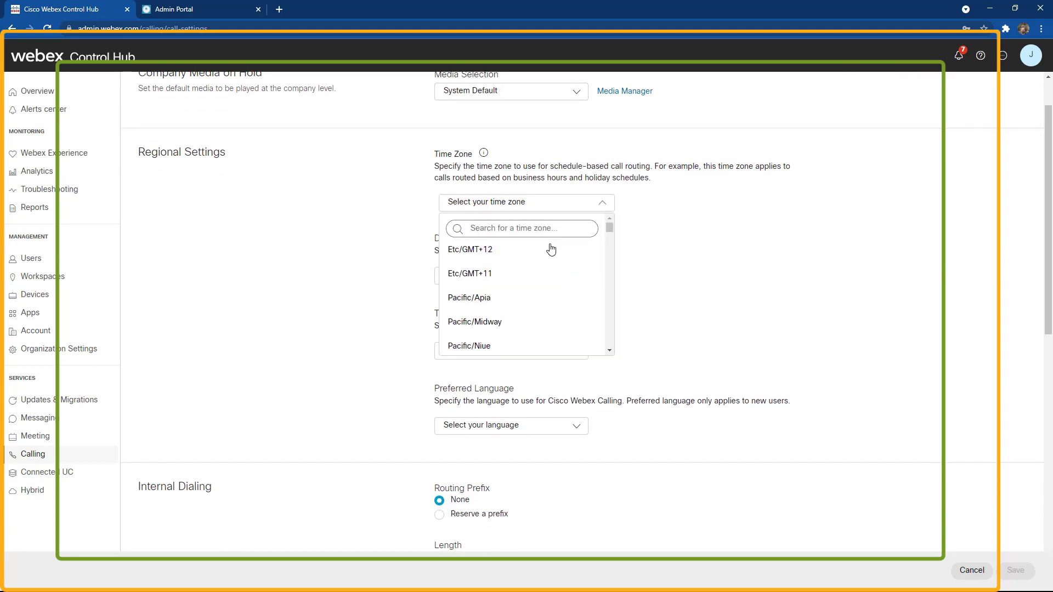
pyautogui.scroll(-5, 543, 291)
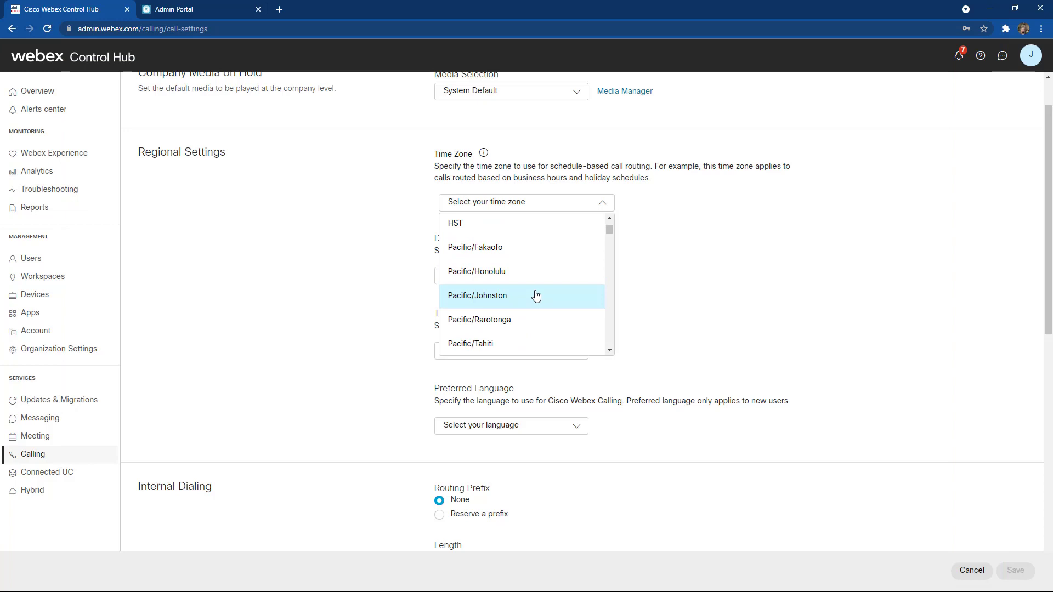
pyautogui.scroll(-5, 535, 296)
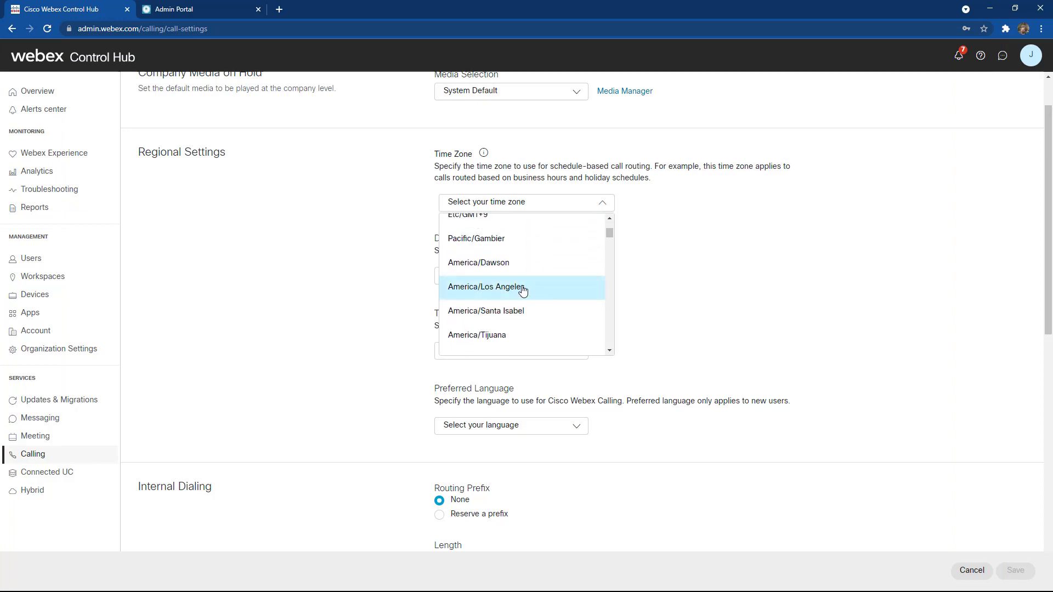
pyautogui.click(521, 289)
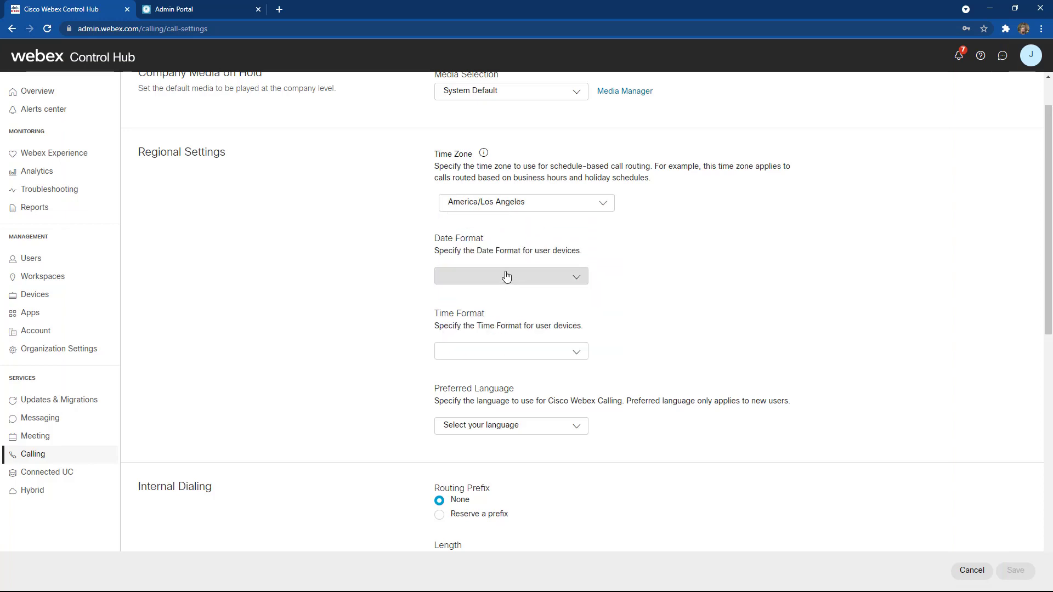
# - Choose MM-DD-YY date format, 12 hour time format and English (United States) language
pyautogui.click(505, 277)
pyautogui.click(496, 307)
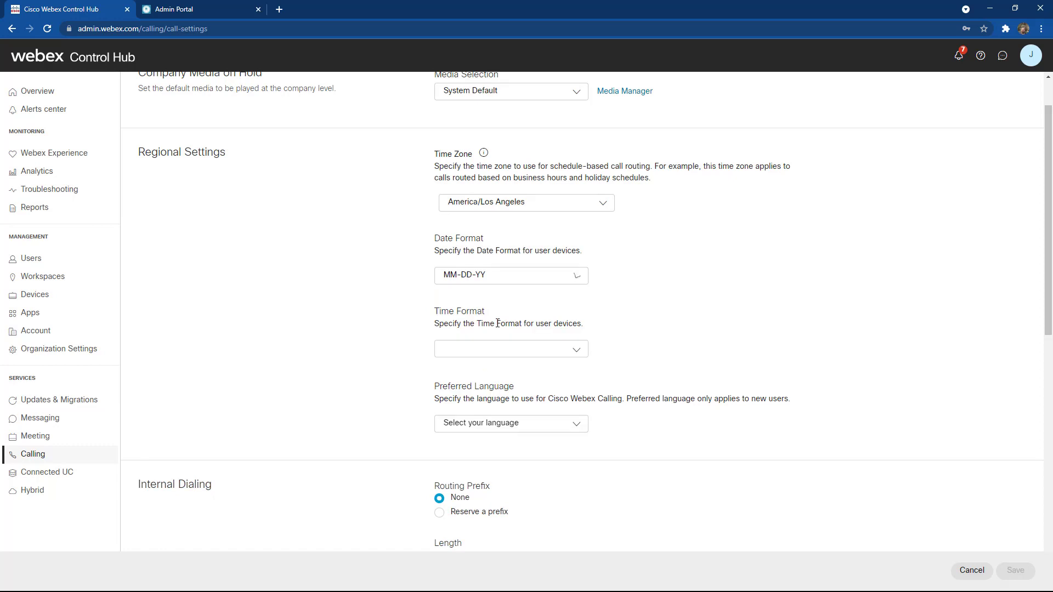
pyautogui.click(502, 351)
pyautogui.click(485, 380)
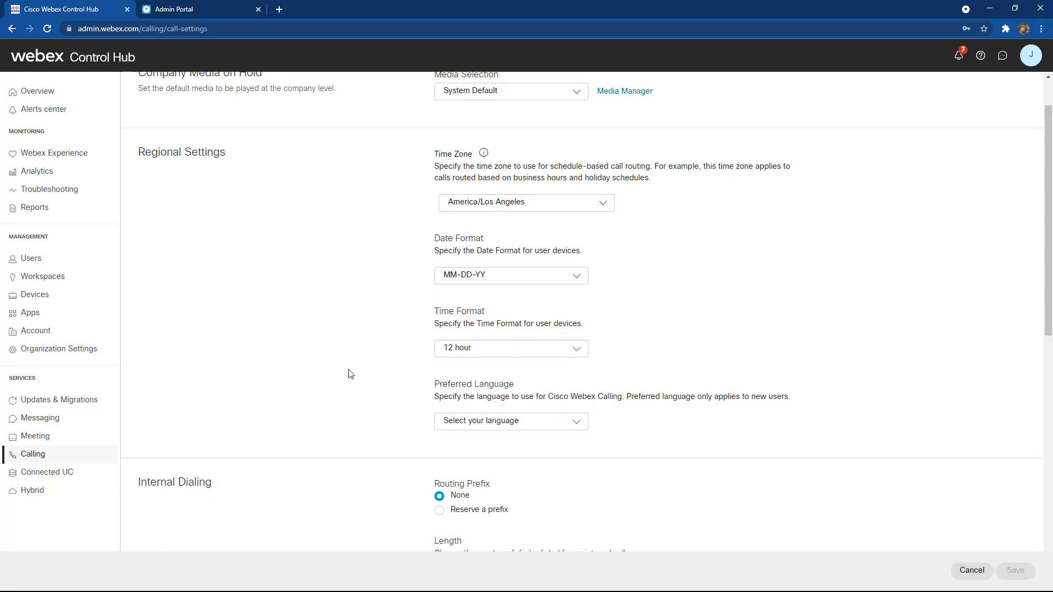
pyautogui.scroll(-4, 347, 372)
pyautogui.click(551, 206)
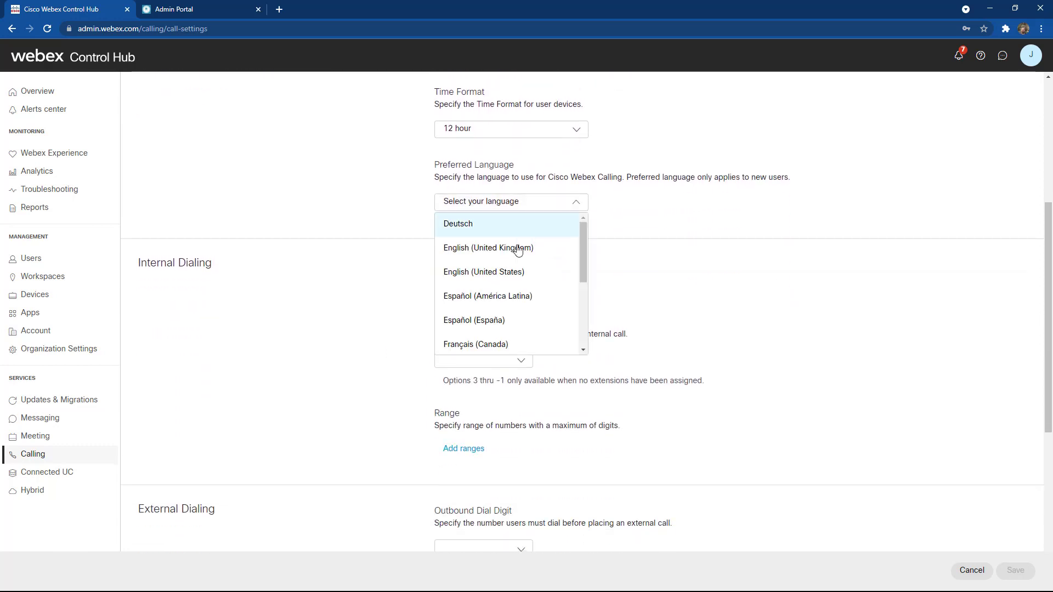
pyautogui.click(508, 273)
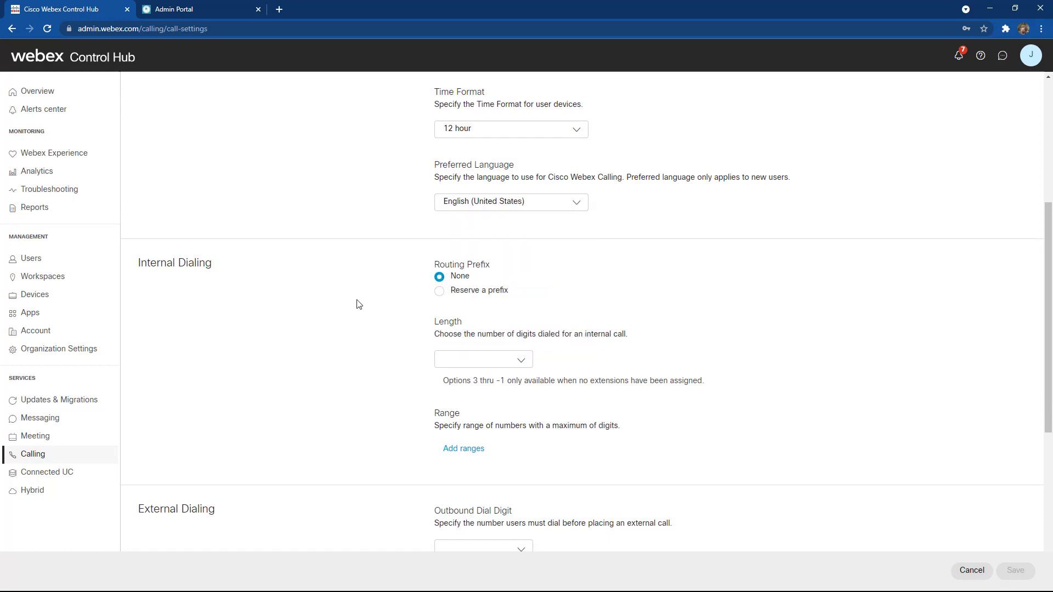
pyautogui.scroll(-2, 357, 304)
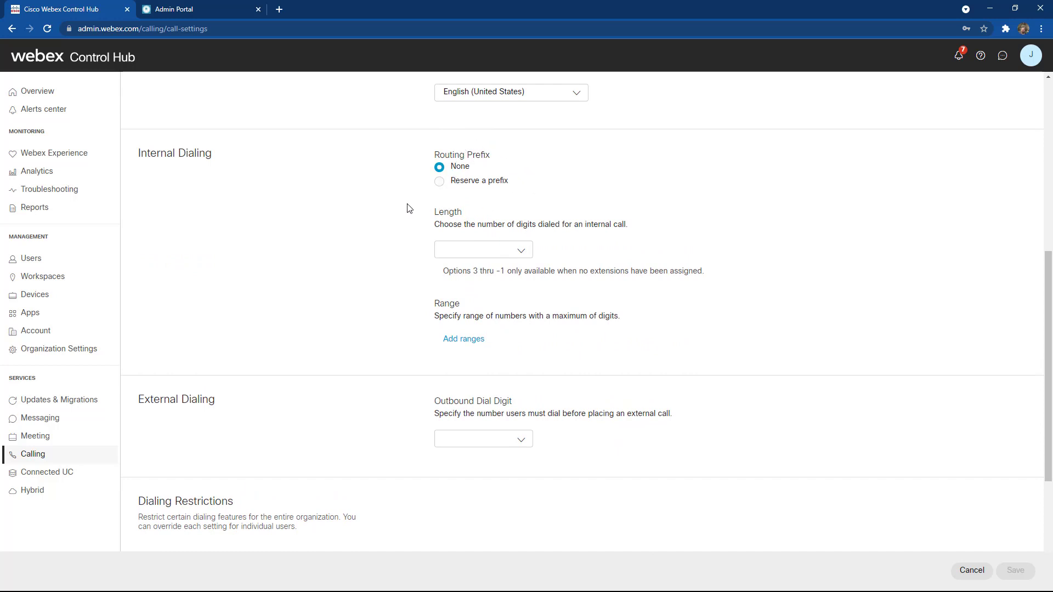
# - Choose 4 as the Internal Dialing extension length
pyautogui.click(518, 255)
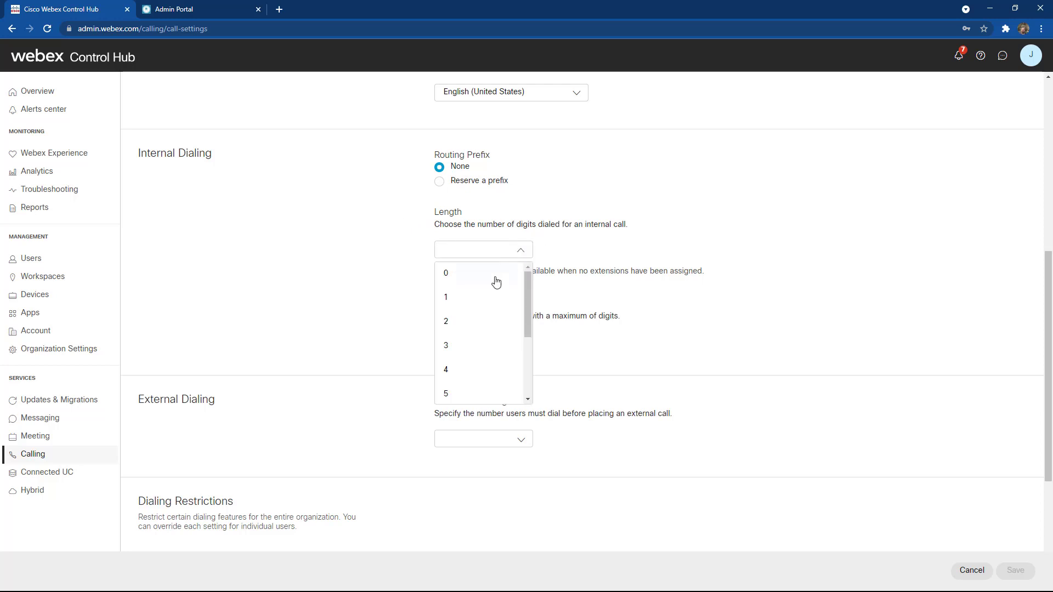
pyautogui.click(455, 370)
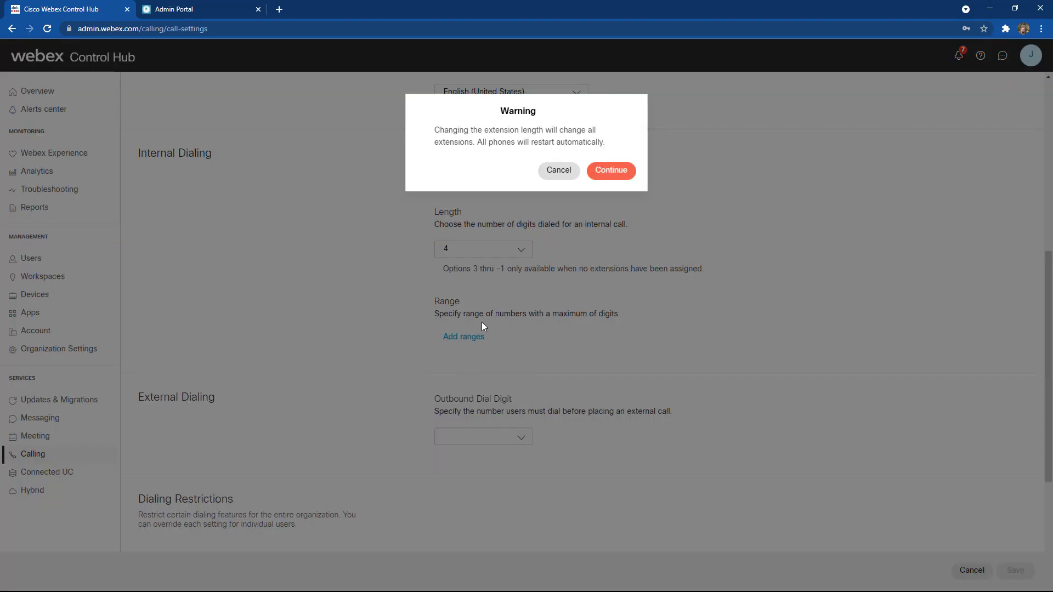
# - Accept the all-extensions warning and try saving 1000 as the extension prefix
pyautogui.click(610, 173)
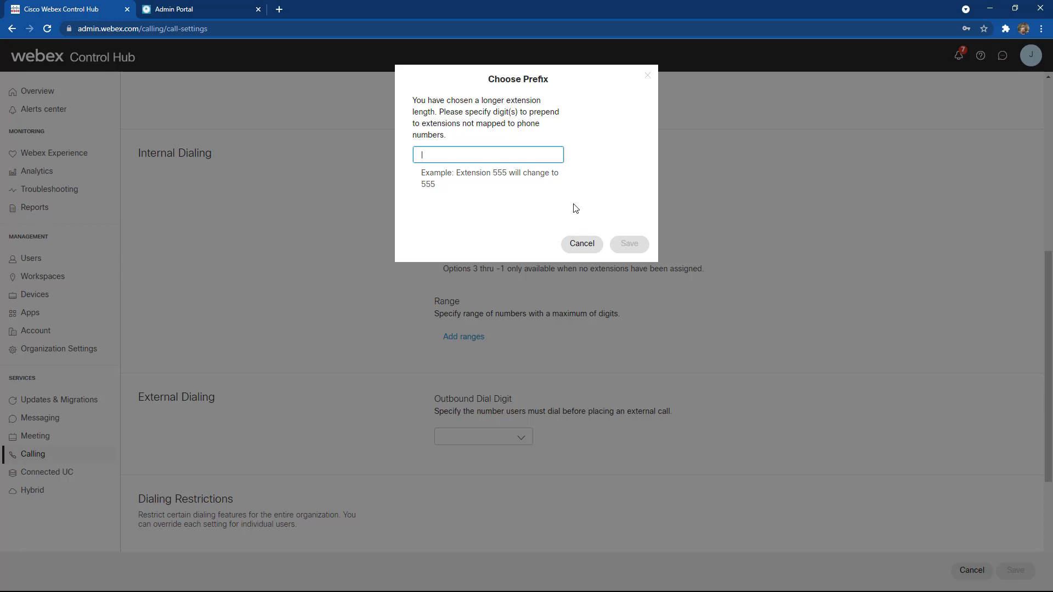
pyautogui.write('1000')
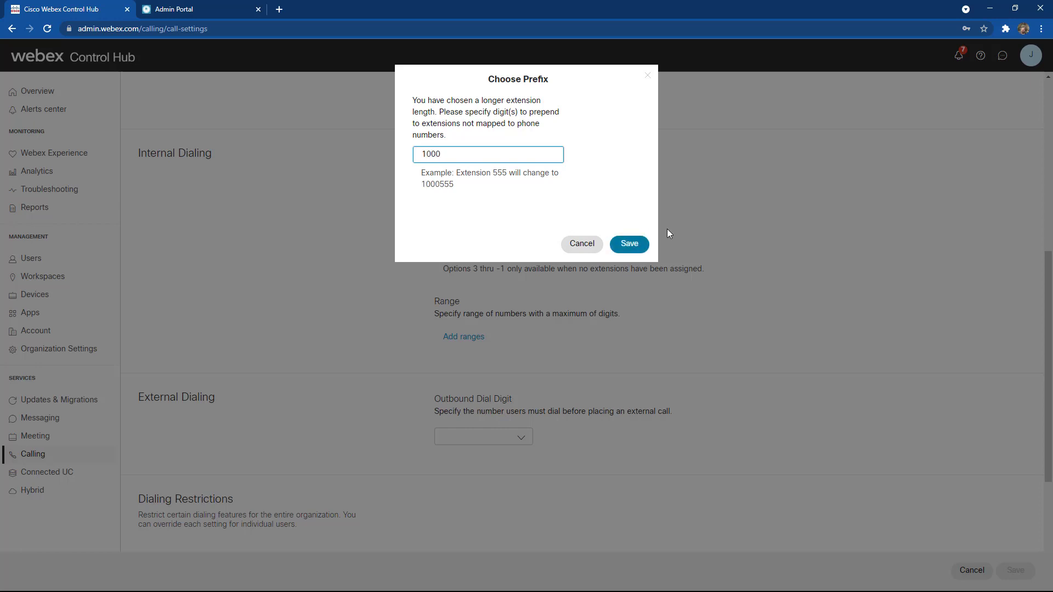
pyautogui.click(622, 247)
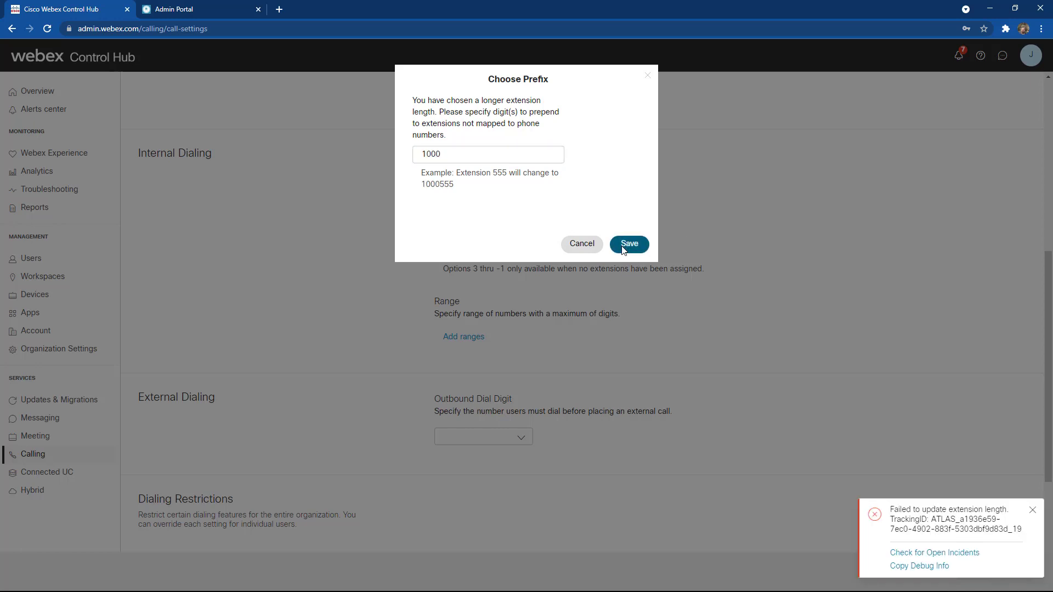
# - Retry the 1000 prefix save, dismiss both failure notices, then cancel the prefix prompt
pyautogui.click(1033, 510)
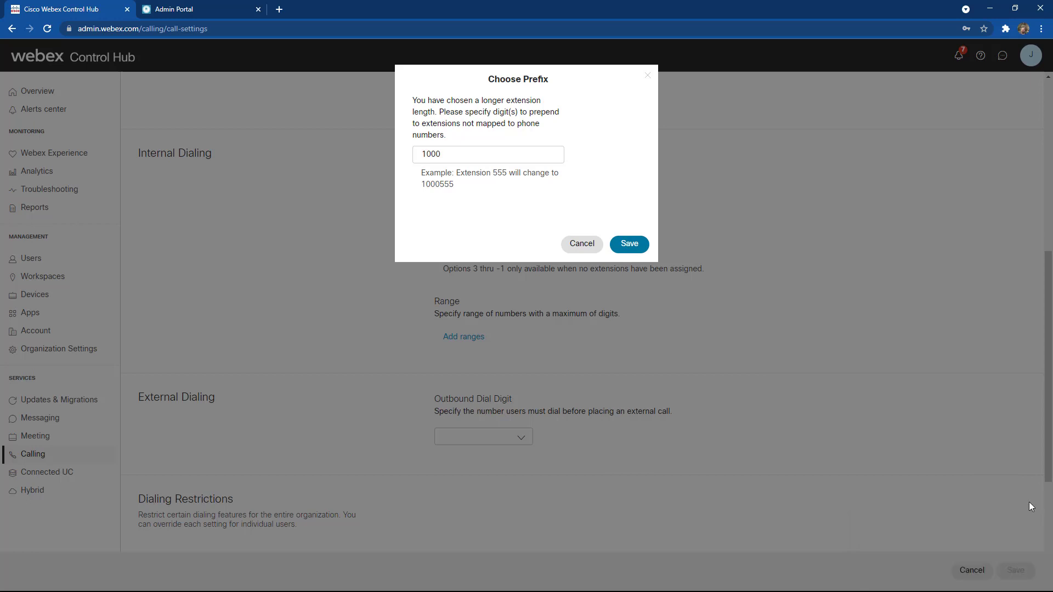
pyautogui.click(630, 243)
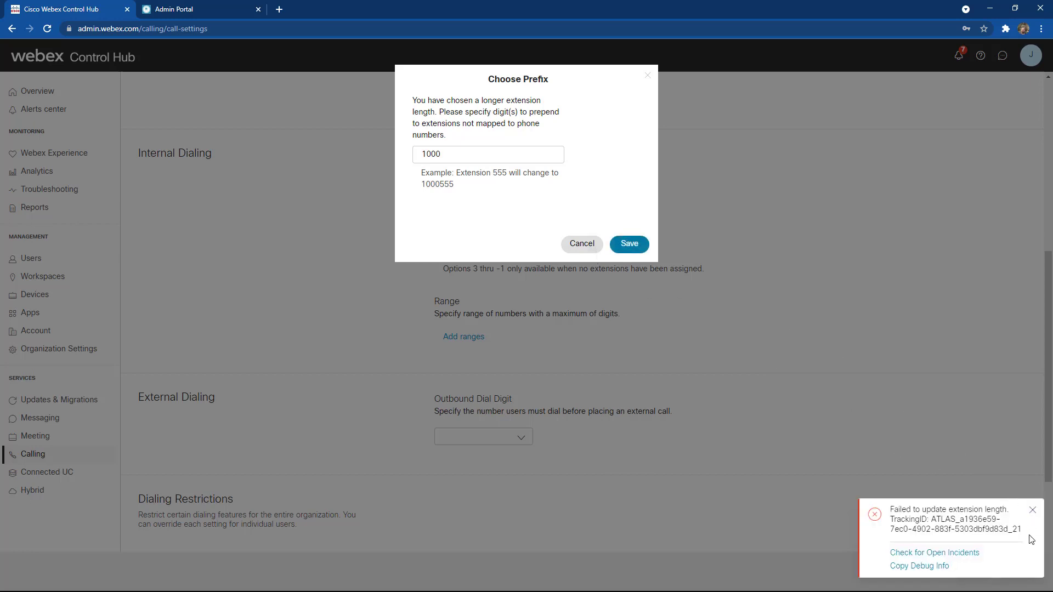
pyautogui.click(1032, 511)
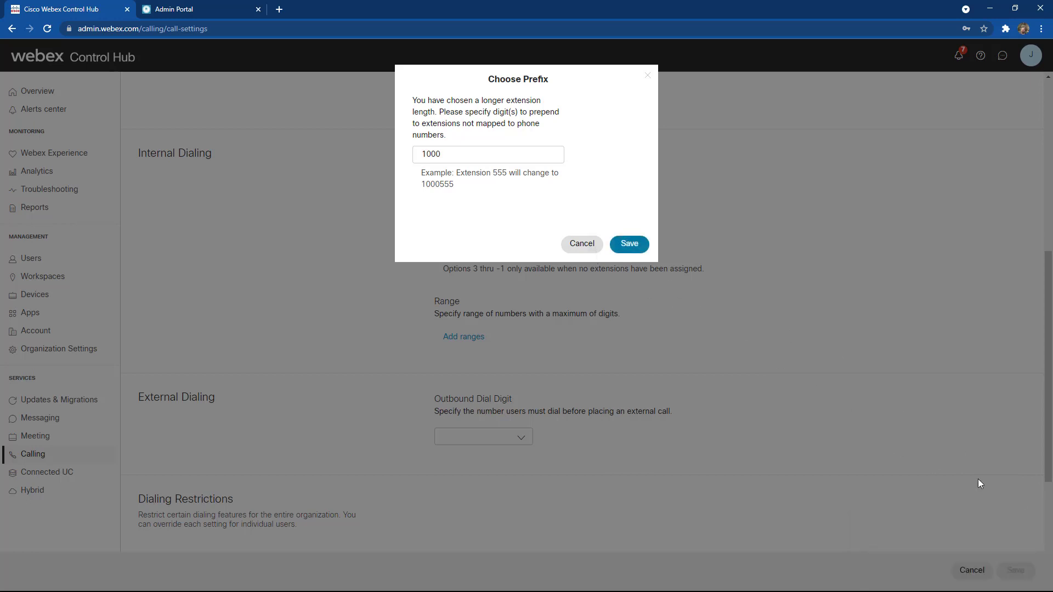
pyautogui.click(581, 243)
# - Set the External Dialing outbound dial digit to 9
pyautogui.scroll(-1, 655, 324)
pyautogui.scroll(-2, 649, 341)
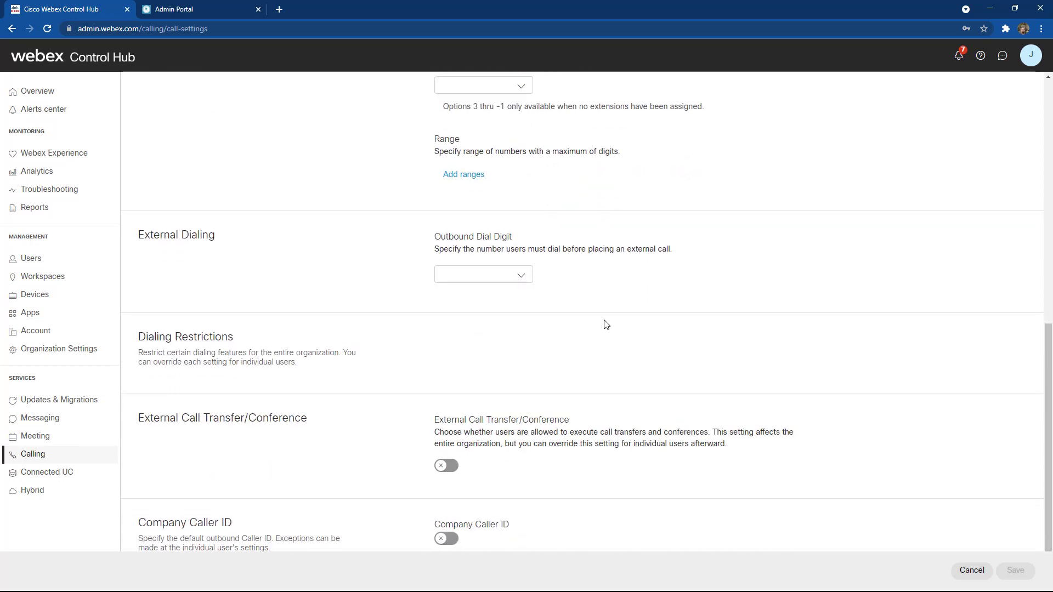
pyautogui.click(487, 275)
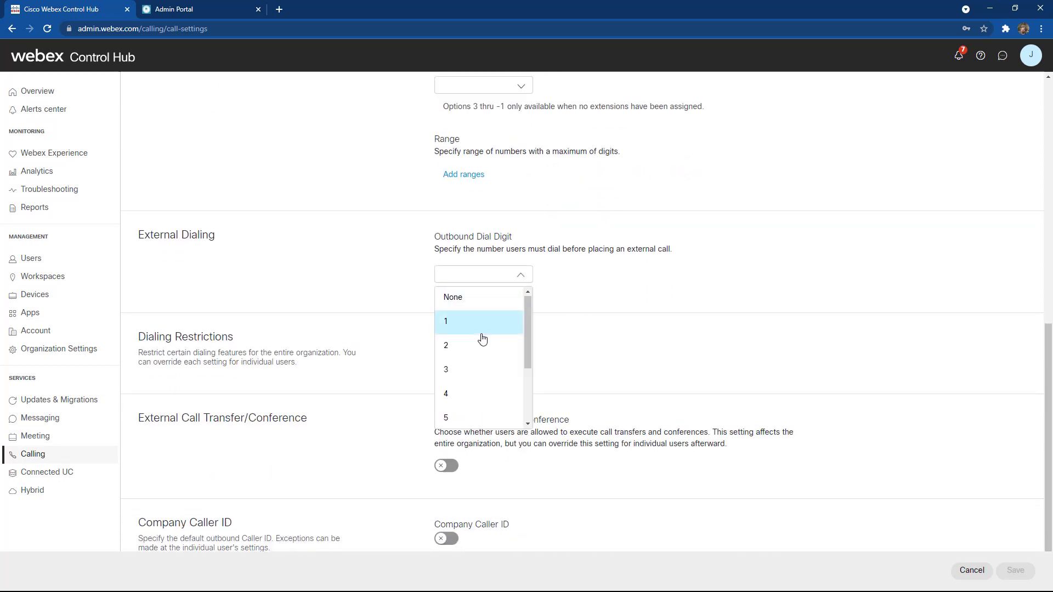
pyautogui.scroll(-2, 482, 336)
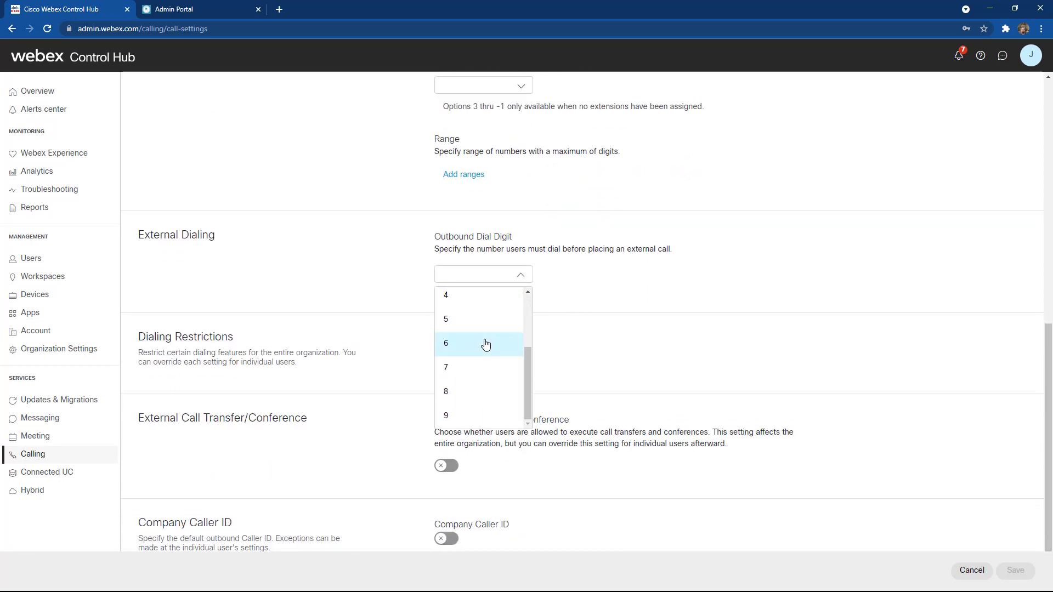
pyautogui.click(462, 418)
pyautogui.scroll(-1, 729, 371)
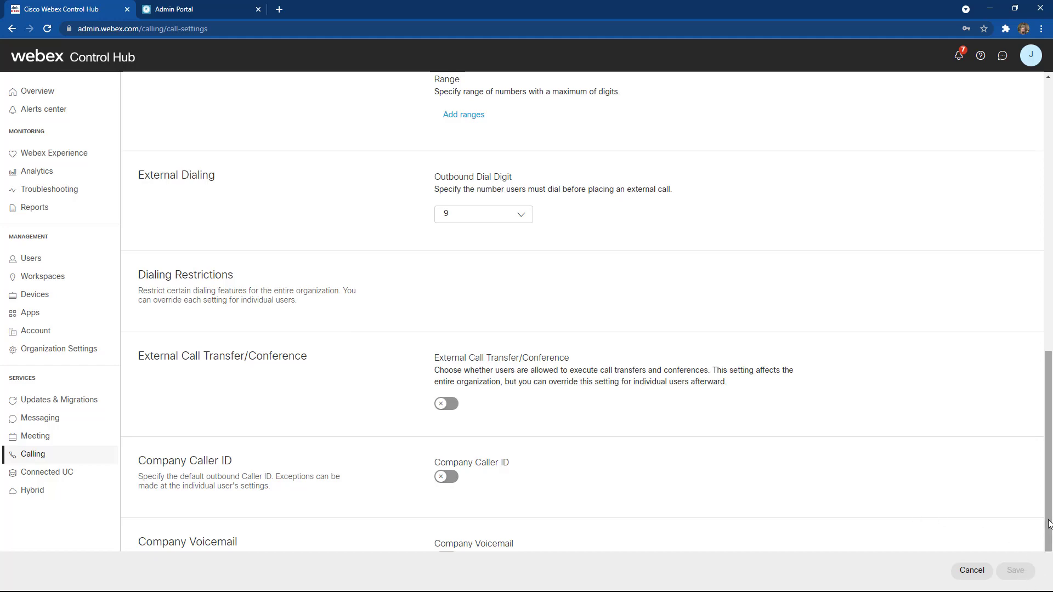
pyautogui.scroll(6, 971, 465)
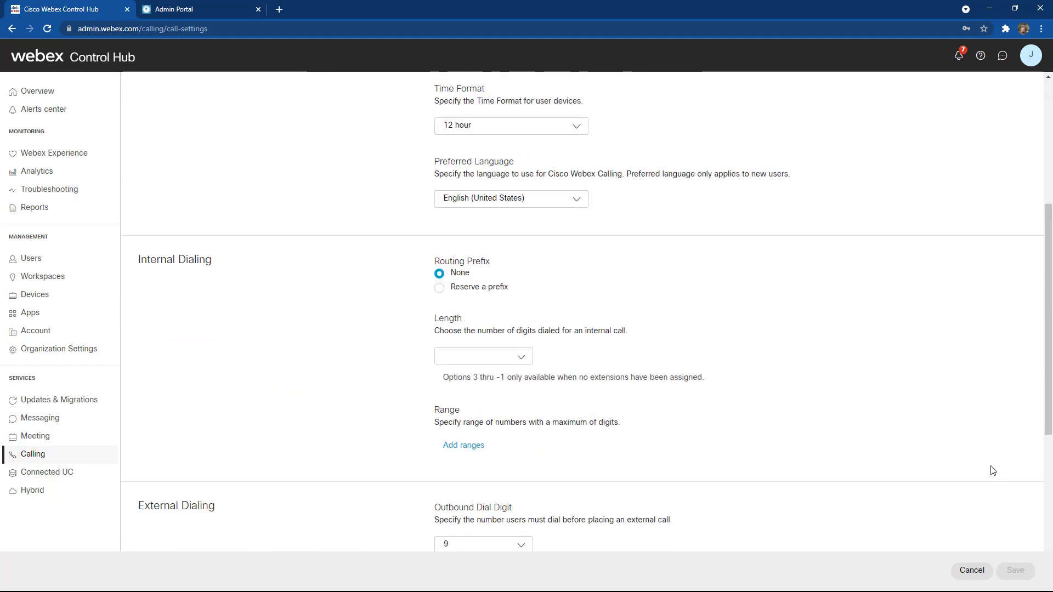
pyautogui.scroll(5, 995, 469)
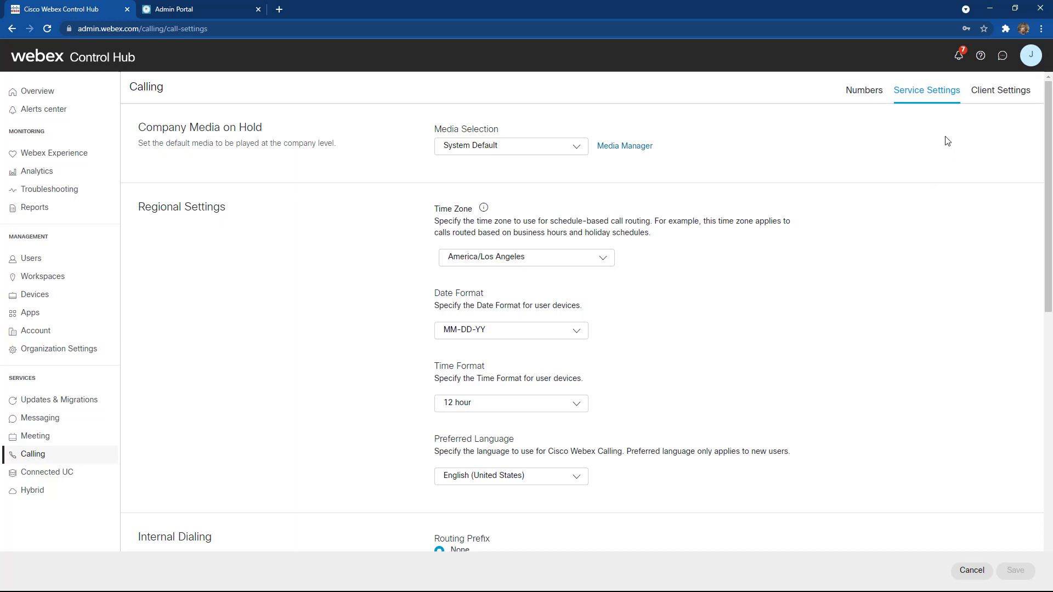
# - Review the Calling Client Settings tab, then return to the organization Overview dashboard
pyautogui.click(981, 100)
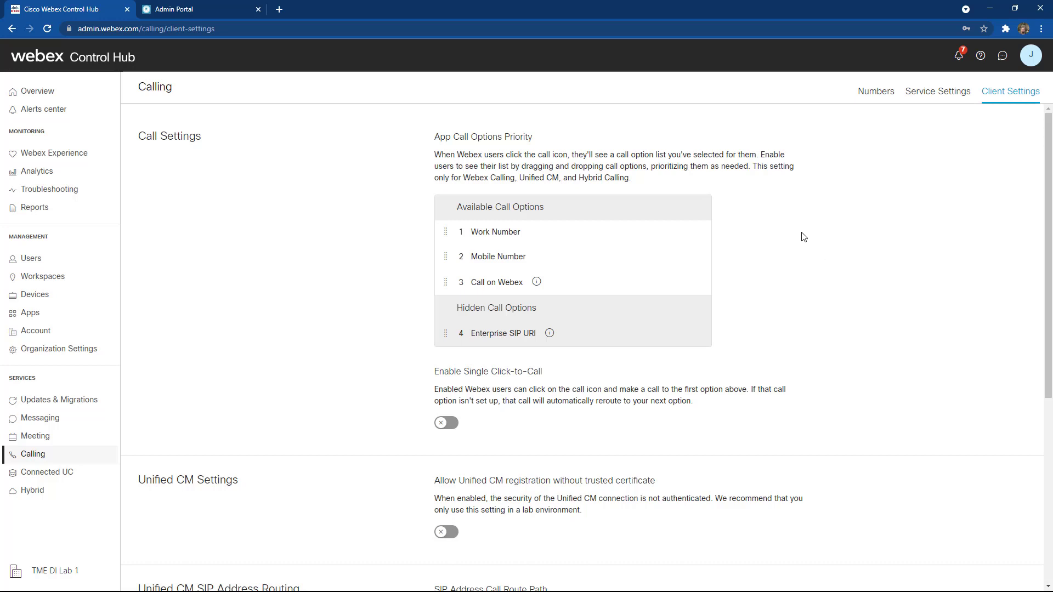
pyautogui.scroll(-6, 804, 237)
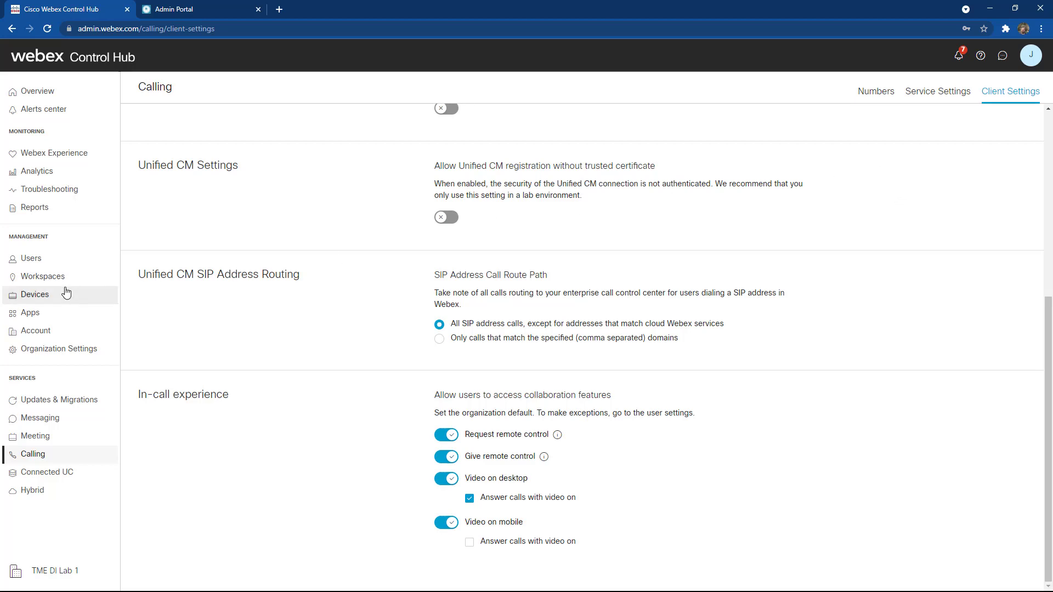
pyautogui.click(34, 94)
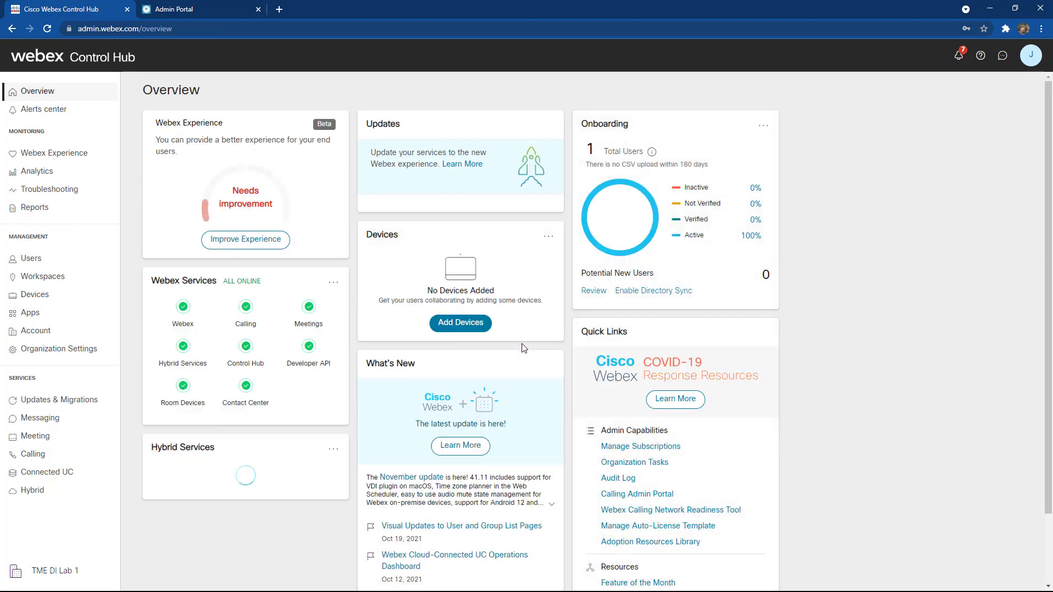
# - Open Manage Subscriptions from the Overview page's Quick Links
pyautogui.click(639, 448)
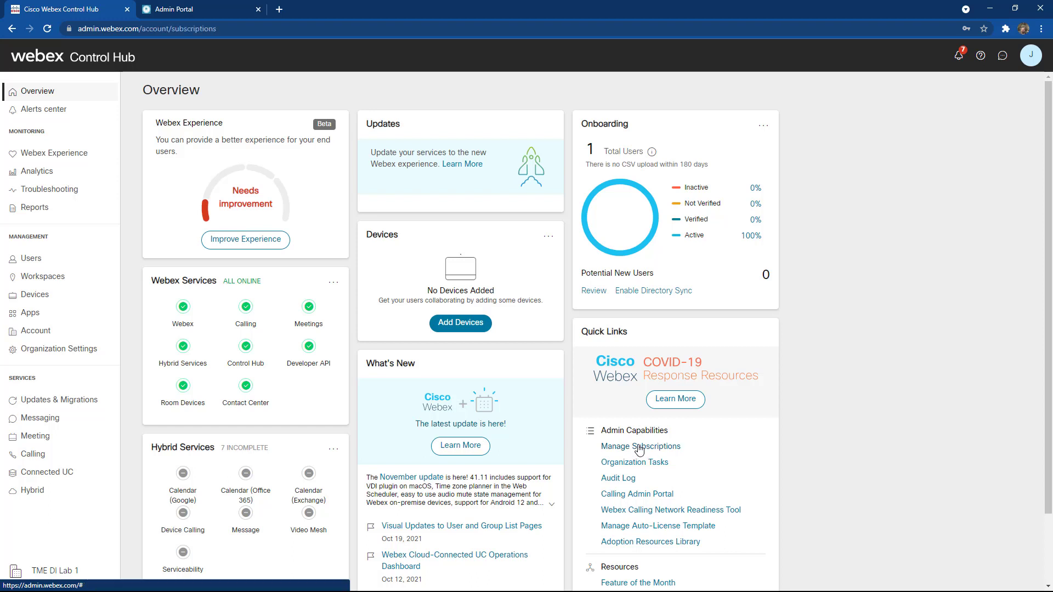